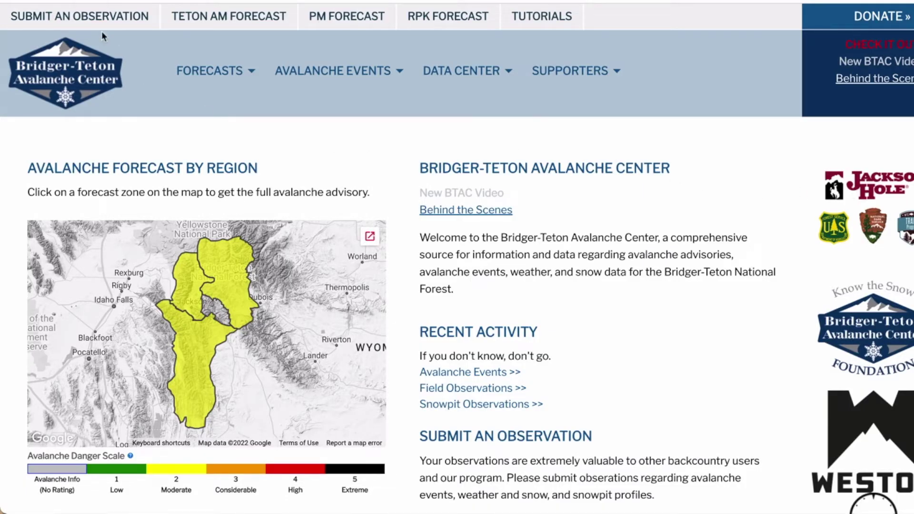
- Start an Avalanche Event Observation and scroll through the blank form and back to the top
click(93, 20)
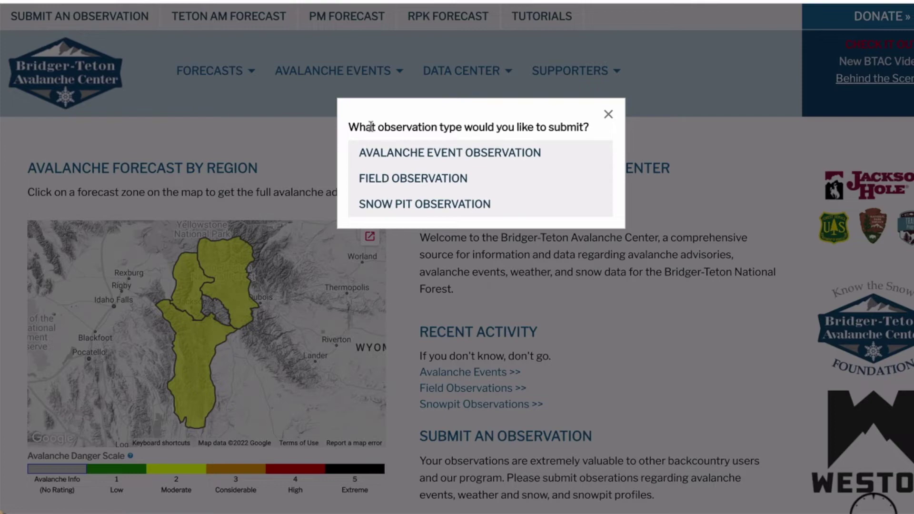
click(386, 157)
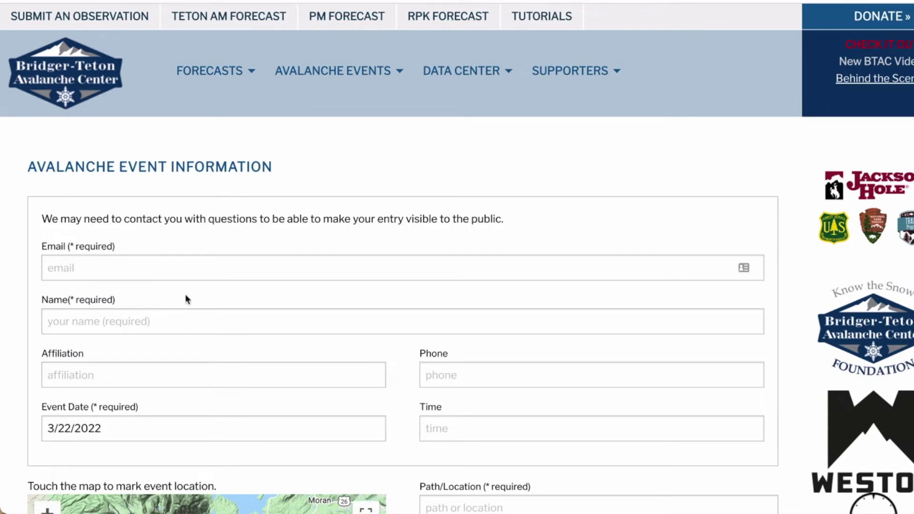
scroll(186, 299, down, 3)
scroll(185, 294, down, 1)
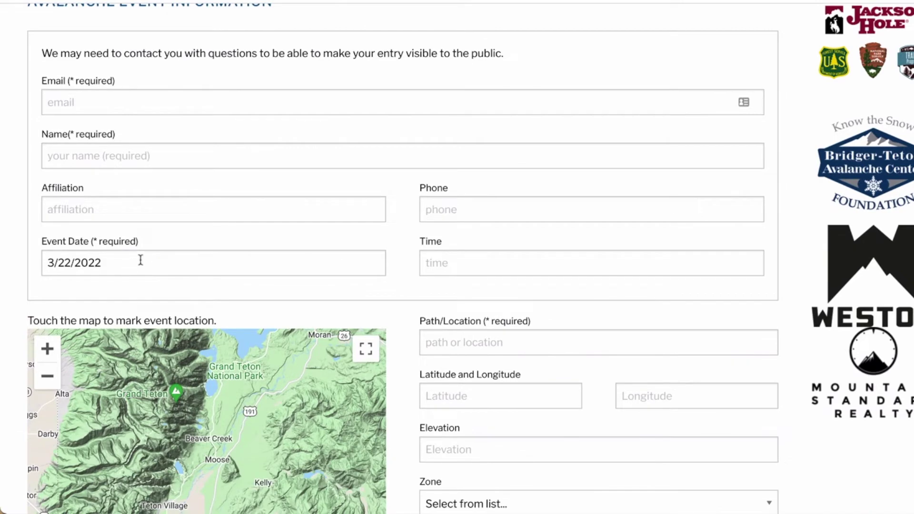
scroll(314, 267, down, 4)
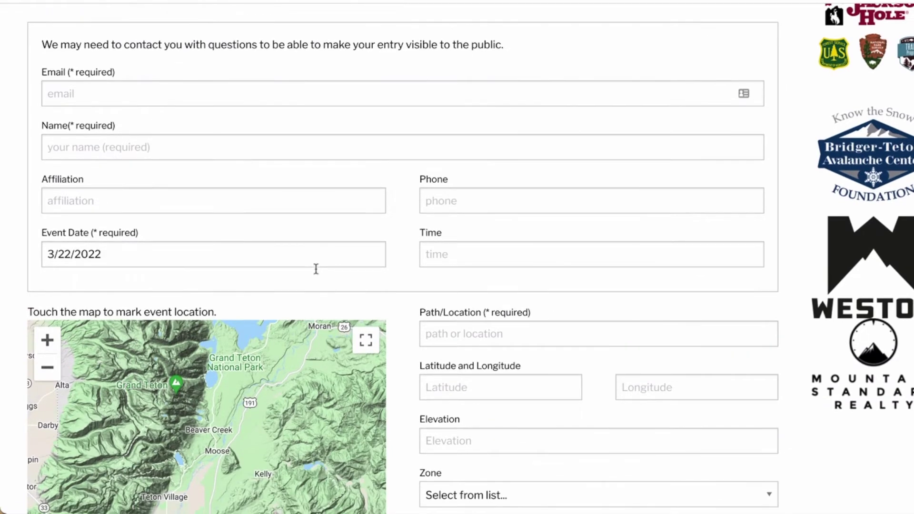
scroll(315, 268, down, 9)
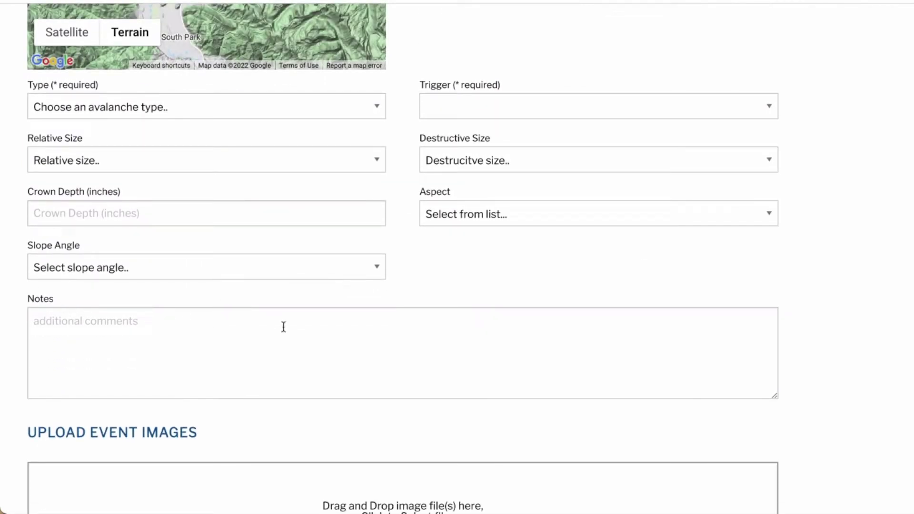
scroll(284, 326, up, 6)
scroll(284, 327, up, 8)
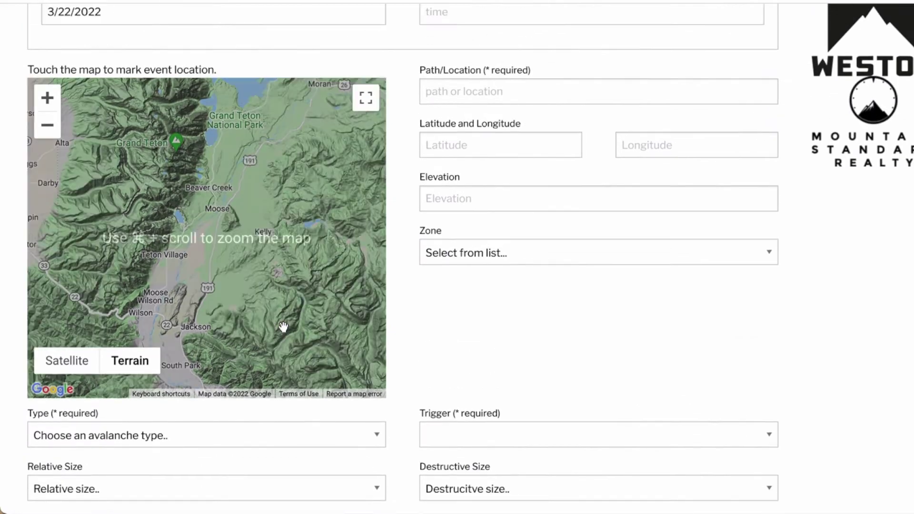
scroll(283, 327, up, 1)
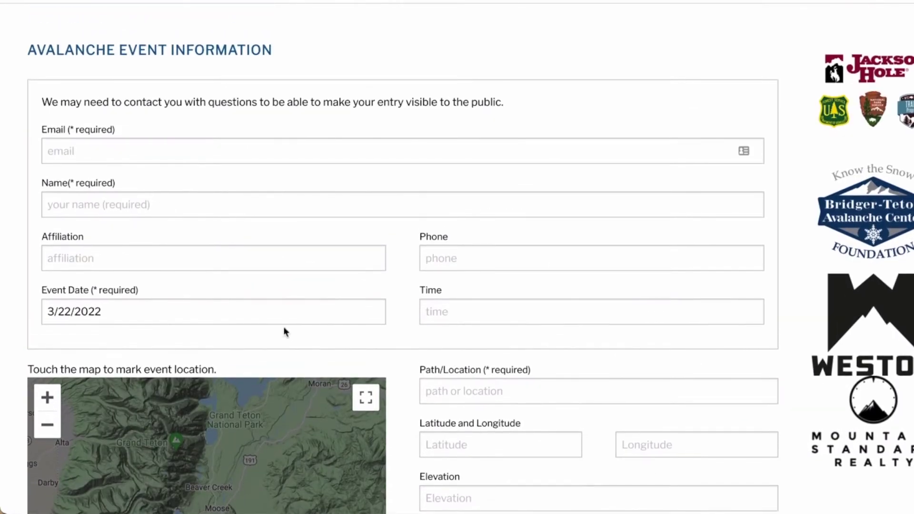
scroll(283, 327, up, 1)
scroll(284, 327, up, 2)
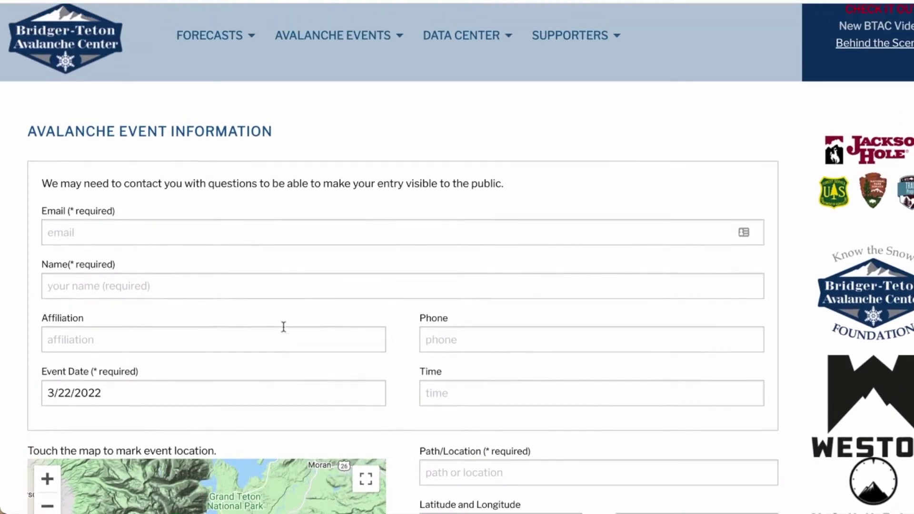
scroll(284, 326, up, 1)
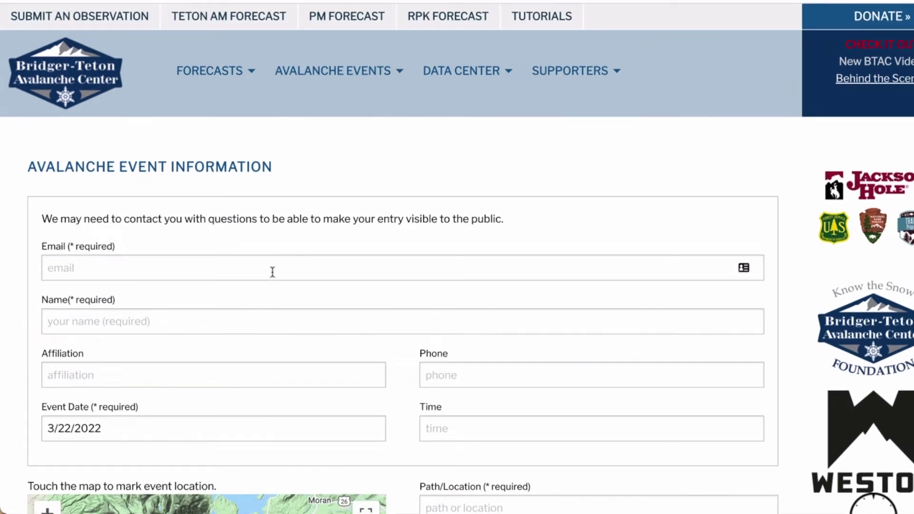
click(300, 274)
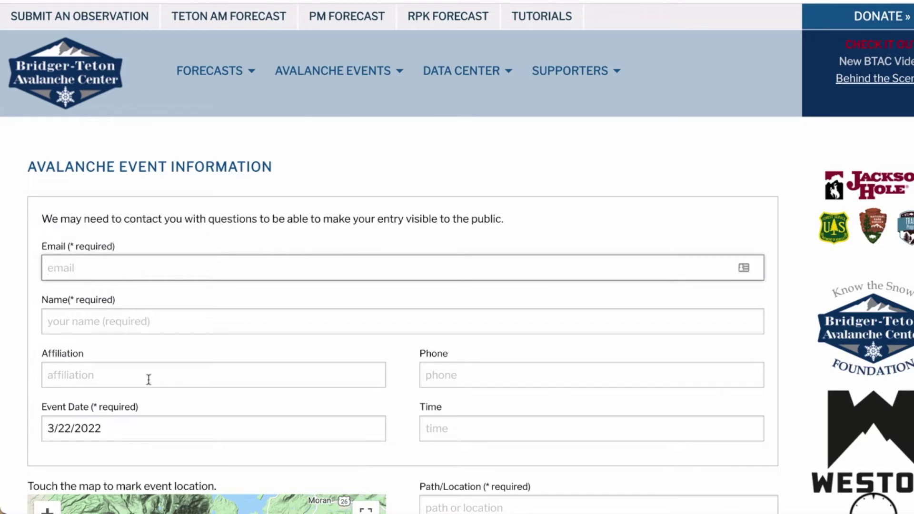
scroll(149, 380, down, 1)
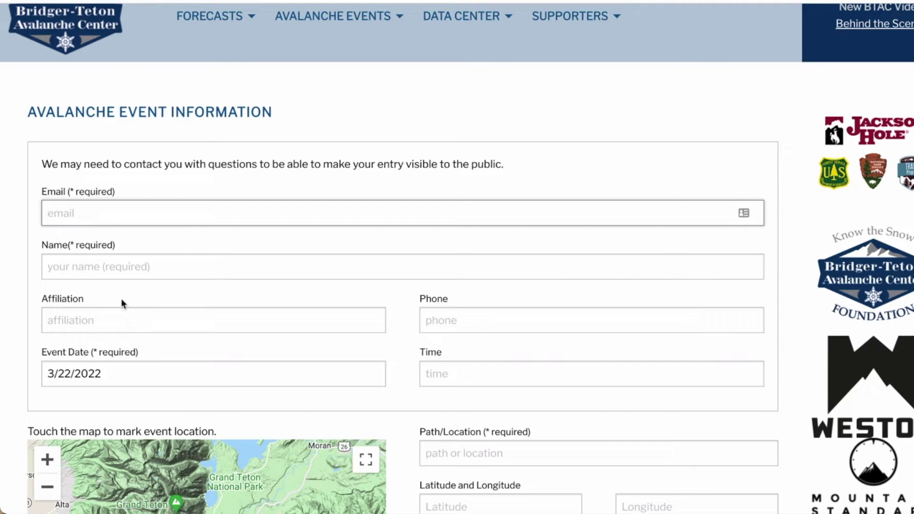
scroll(121, 298, down, 1)
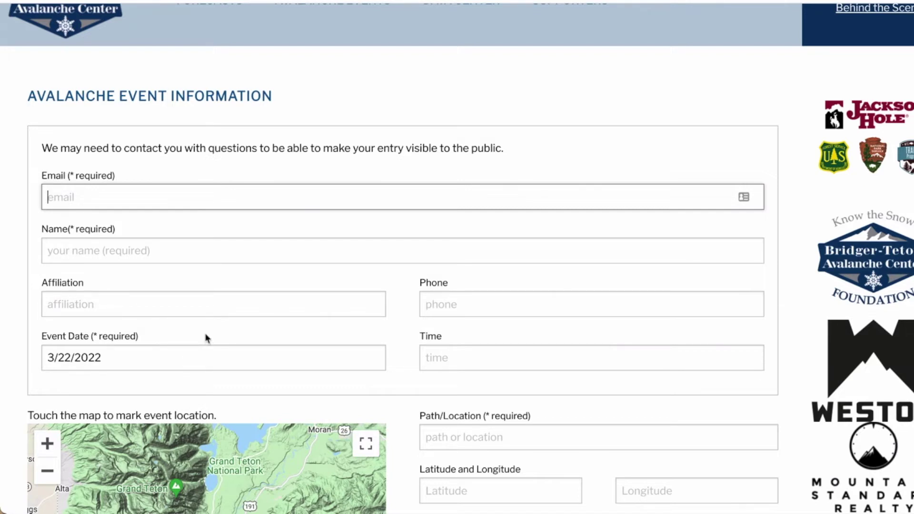
scroll(205, 338, down, 6)
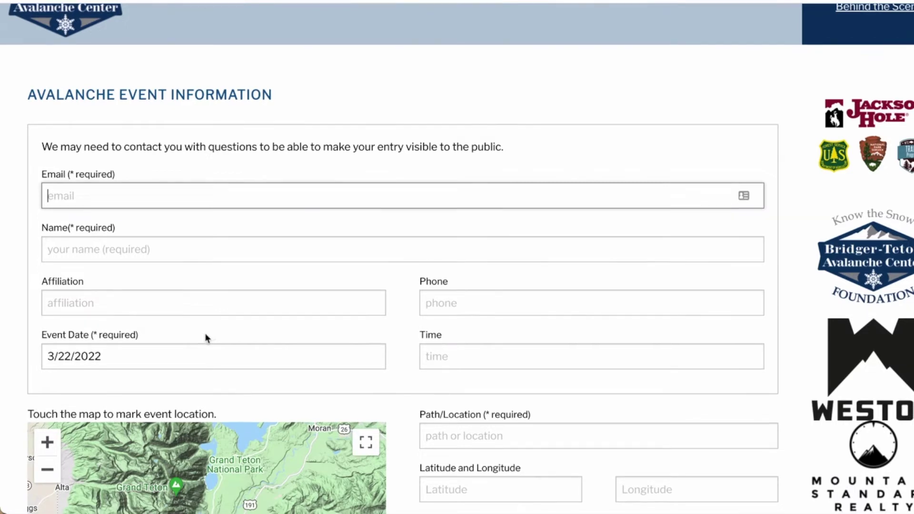
scroll(205, 333, down, 8)
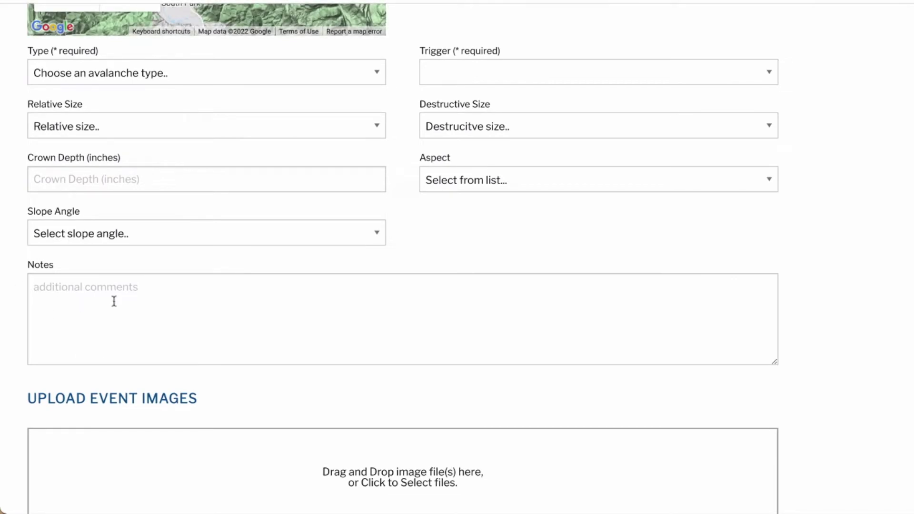
scroll(114, 301, up, 6)
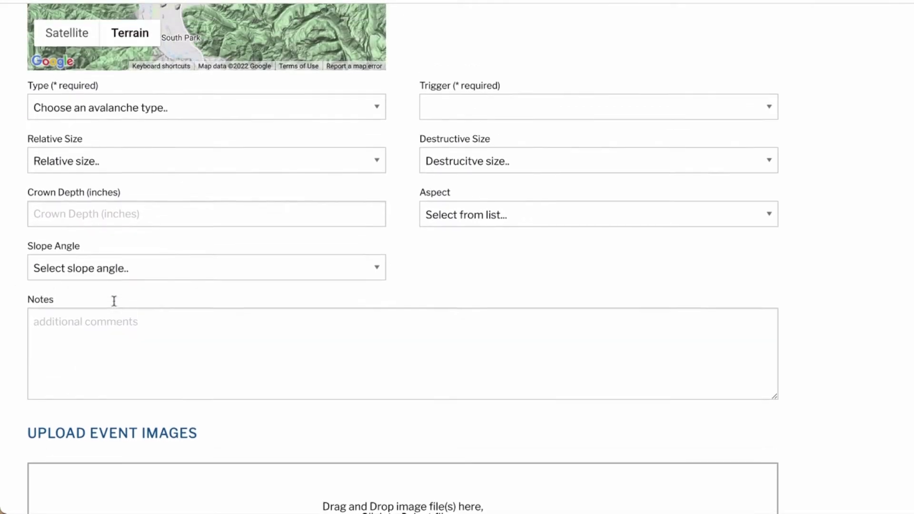
scroll(114, 306, up, 5)
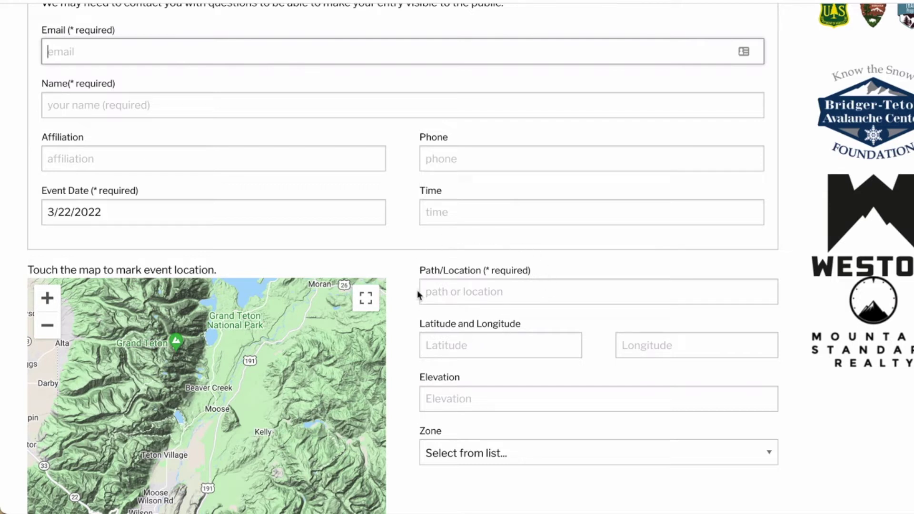
- Enter 'Twin Slides' in the Path/Location field
click(442, 295)
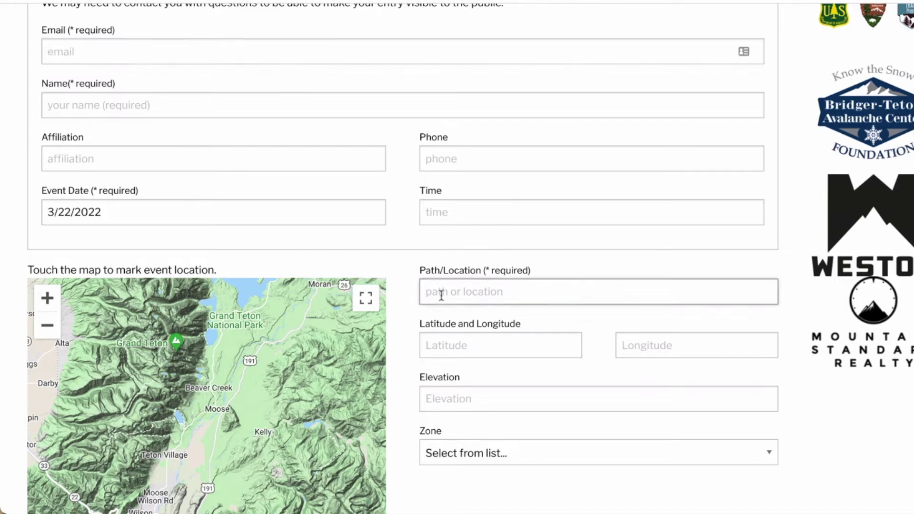
text(Twin Slides)
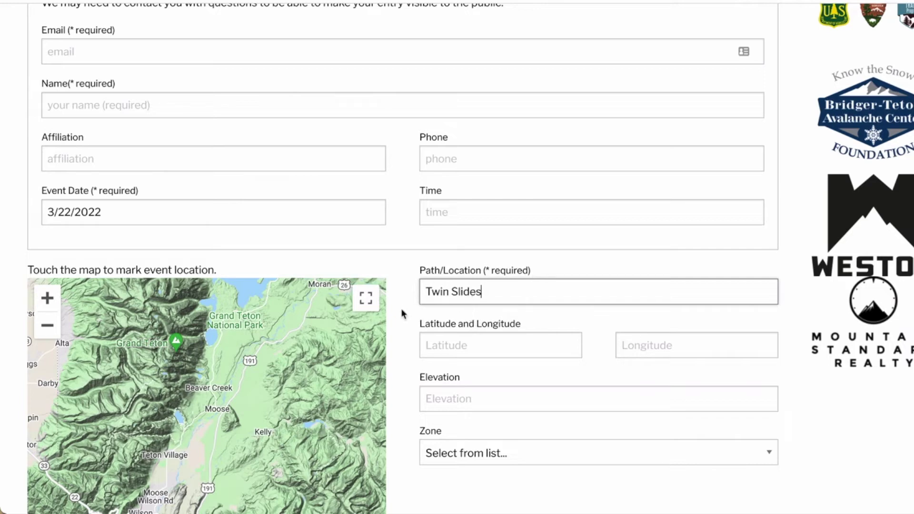
scroll(402, 309, down, 3)
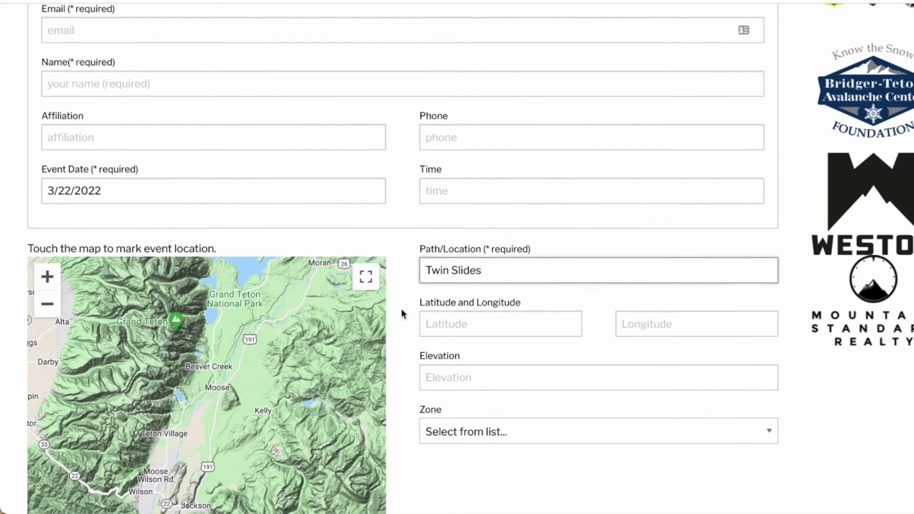
scroll(401, 308, down, 1)
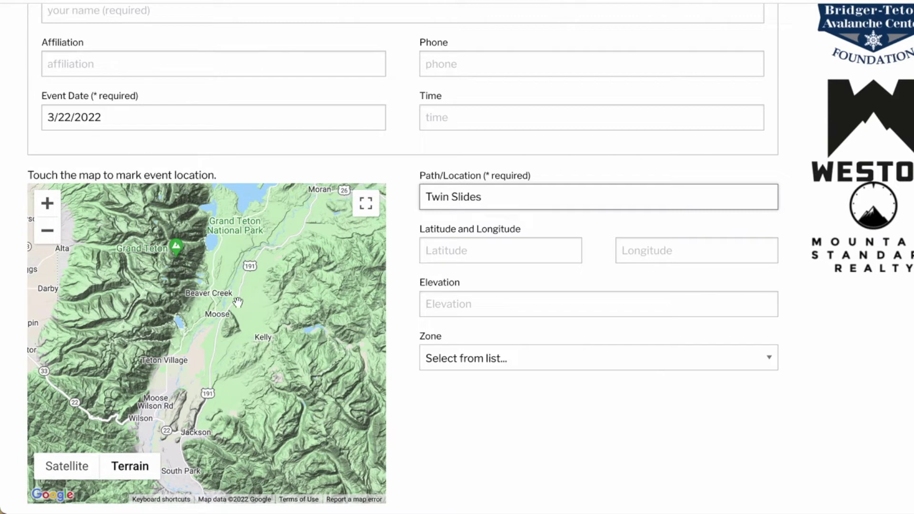
- Place the event marker west of Grand Teton, then view it zoomed in on satellite imagery
click(153, 277)
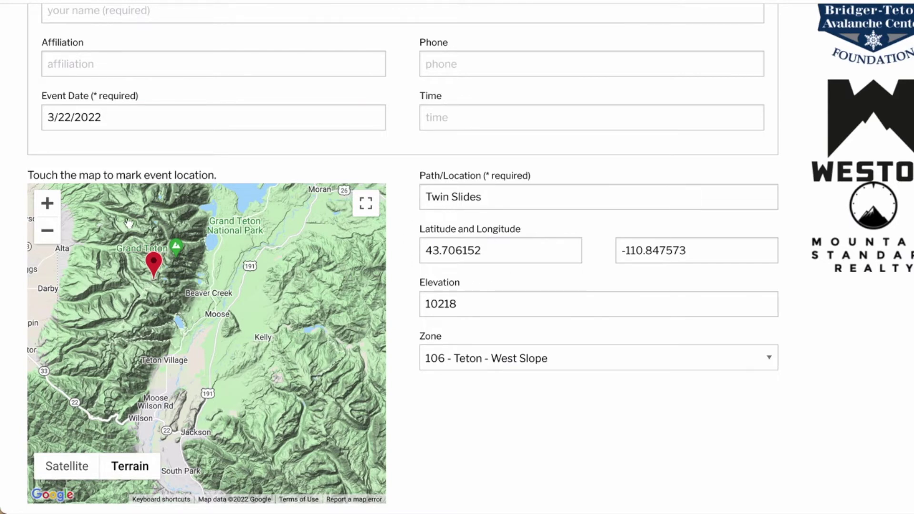
click(47, 205)
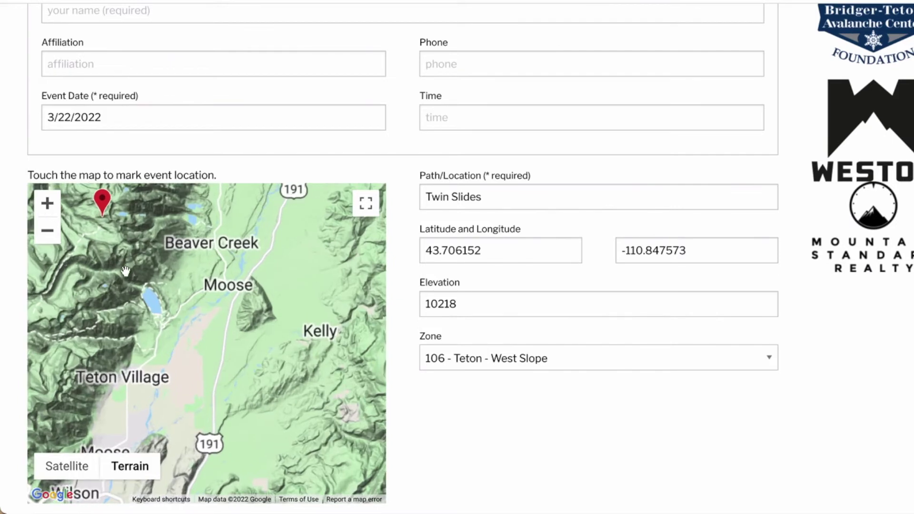
drag(123, 271, 199, 252)
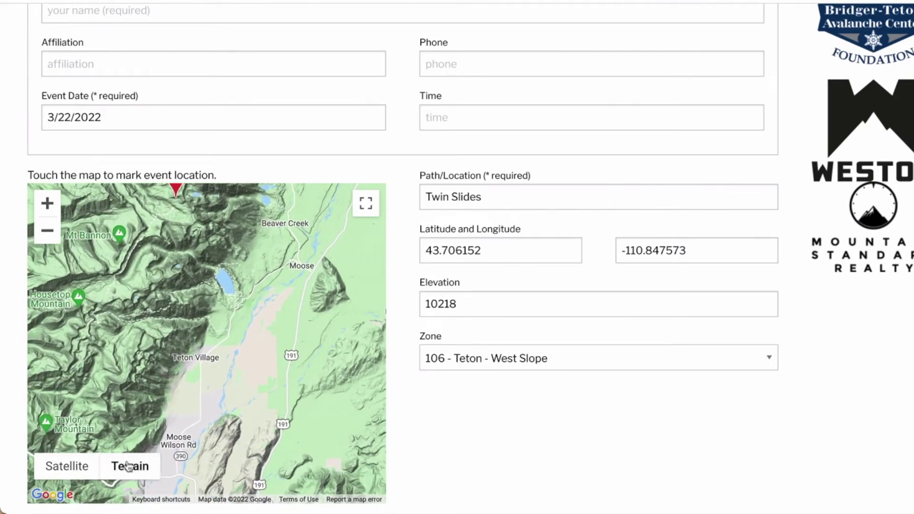
click(79, 469)
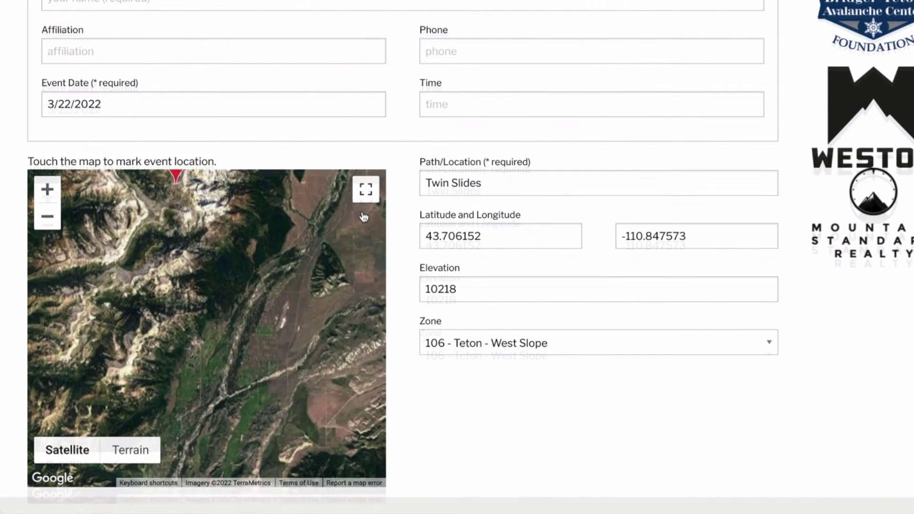
- Briefly view the map full screen, switch it back to Terrain, and open the Zone list
click(364, 213)
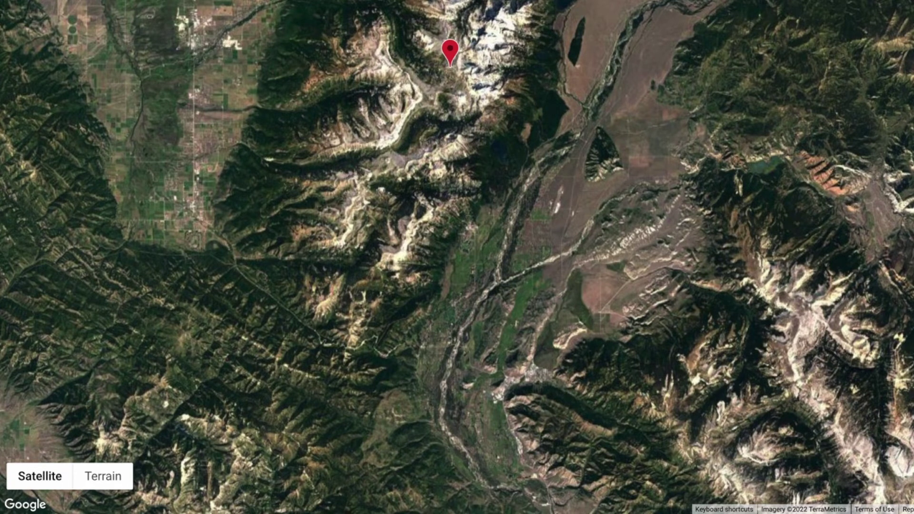
key(Escape)
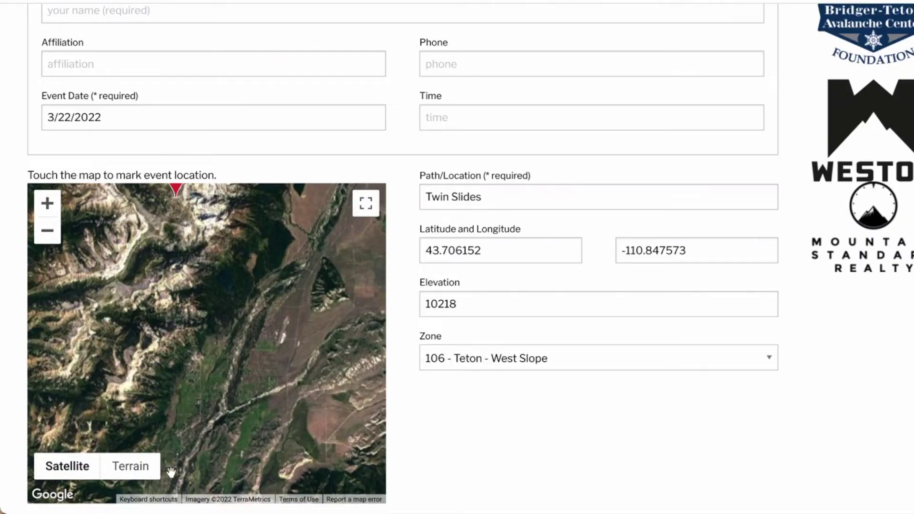
click(142, 476)
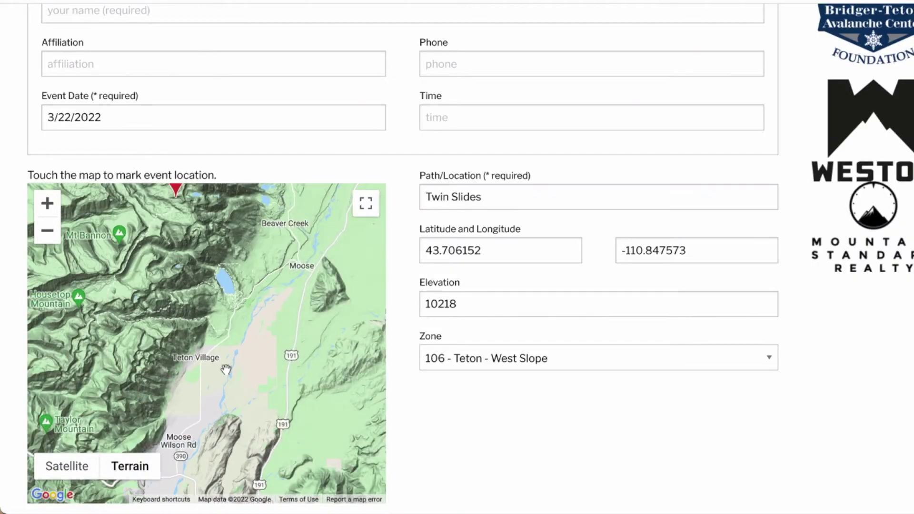
scroll(233, 360, up, 2)
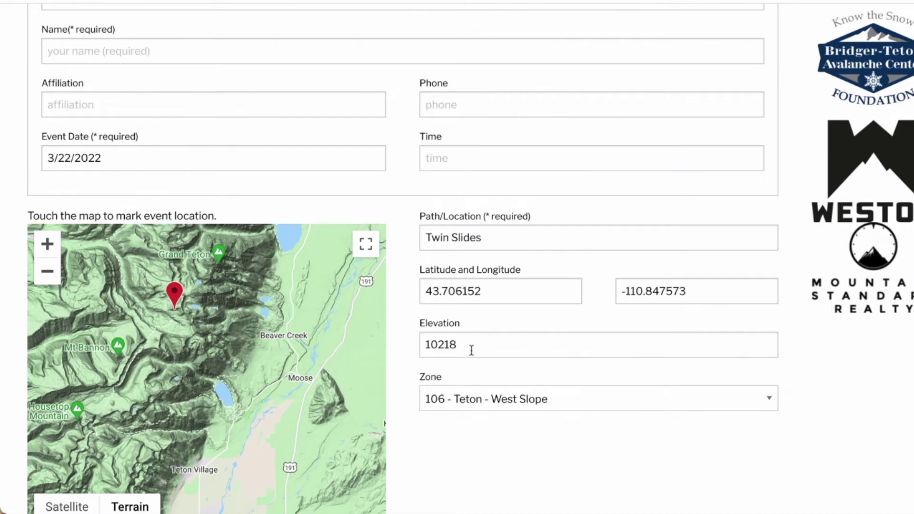
click(773, 397)
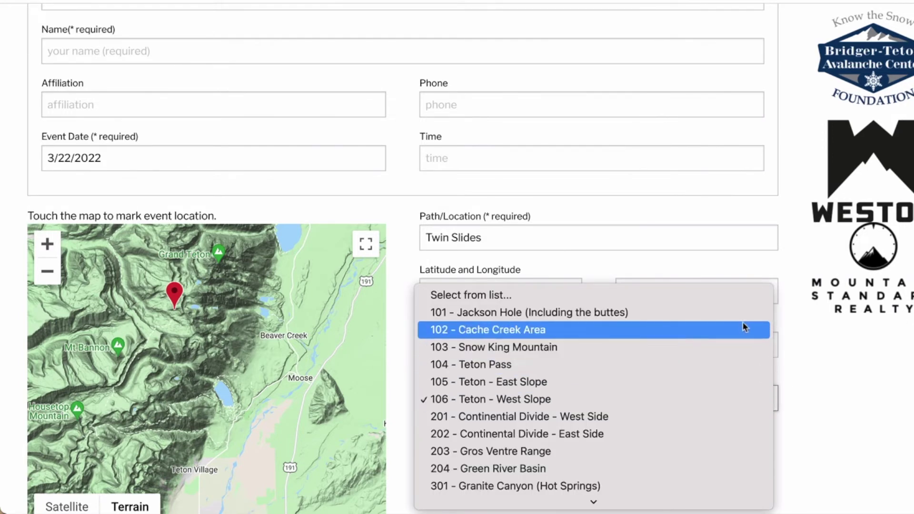
- Close the Zone list keeping 106 - Teton - West Slope and move to Type and Trigger
click(835, 433)
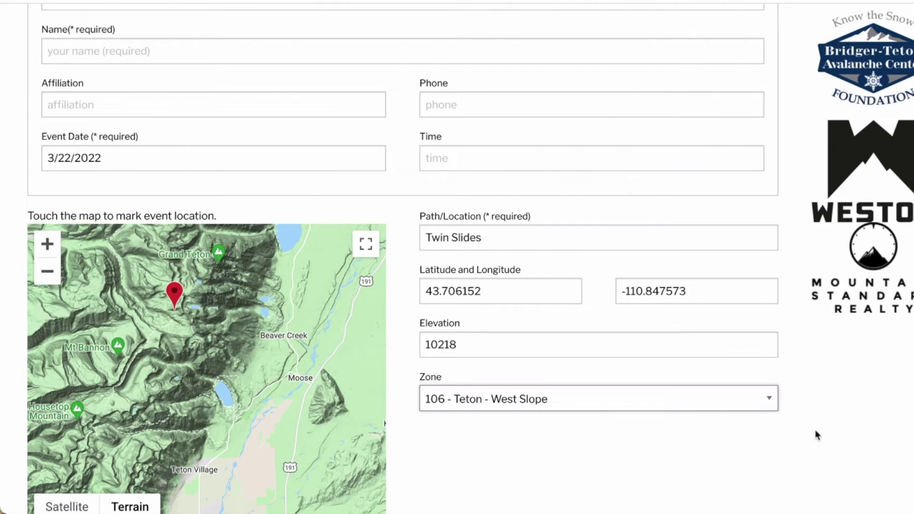
scroll(816, 430, down, 10)
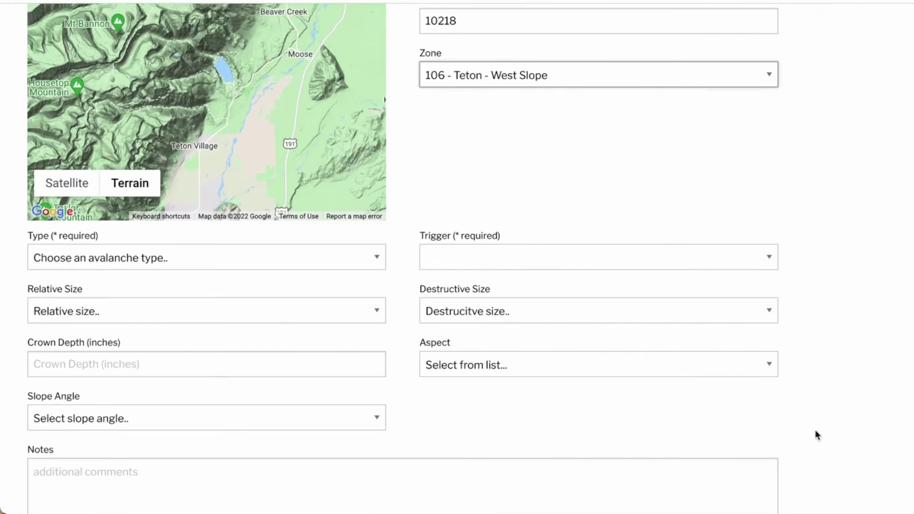
scroll(815, 429, down, 1)
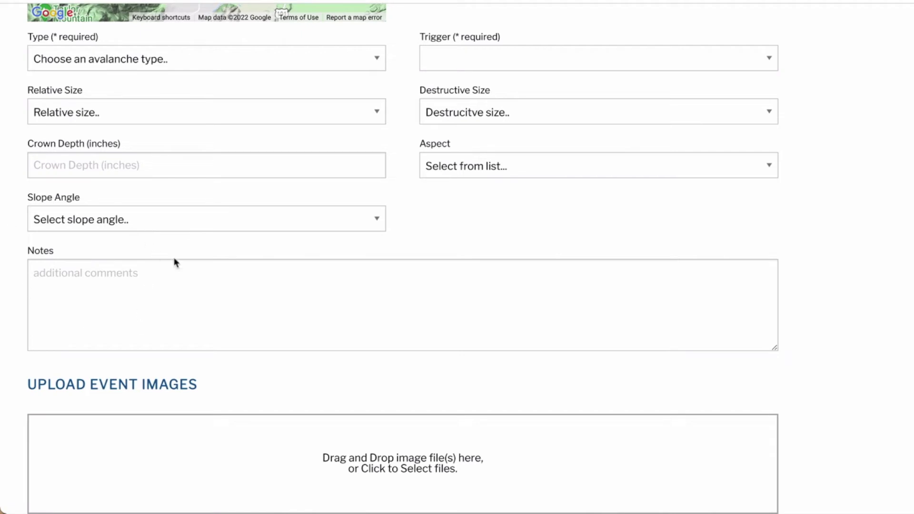
scroll(455, 234, up, 6)
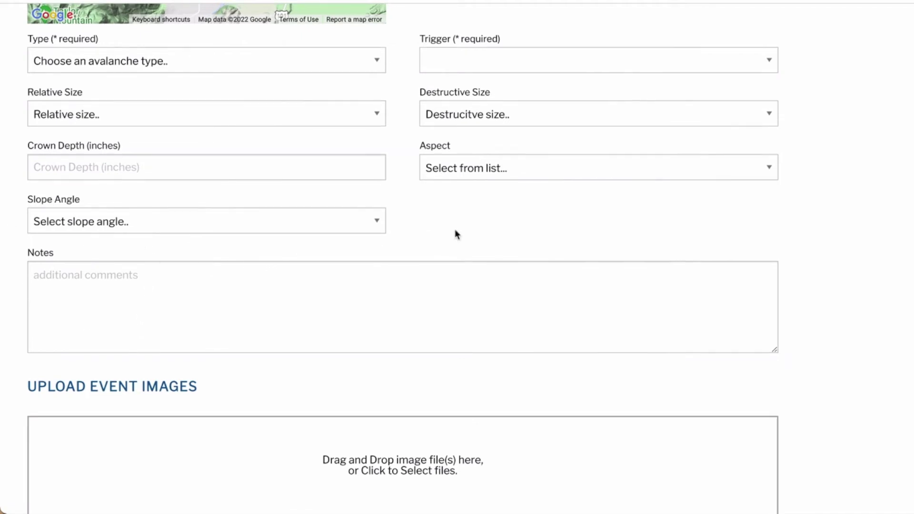
scroll(455, 233, up, 2)
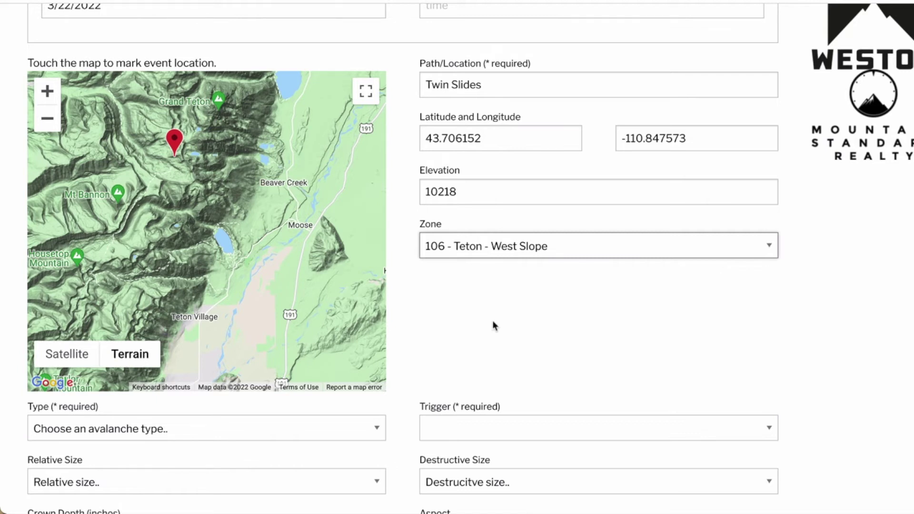
scroll(493, 325, down, 1)
scroll(492, 320, down, 2)
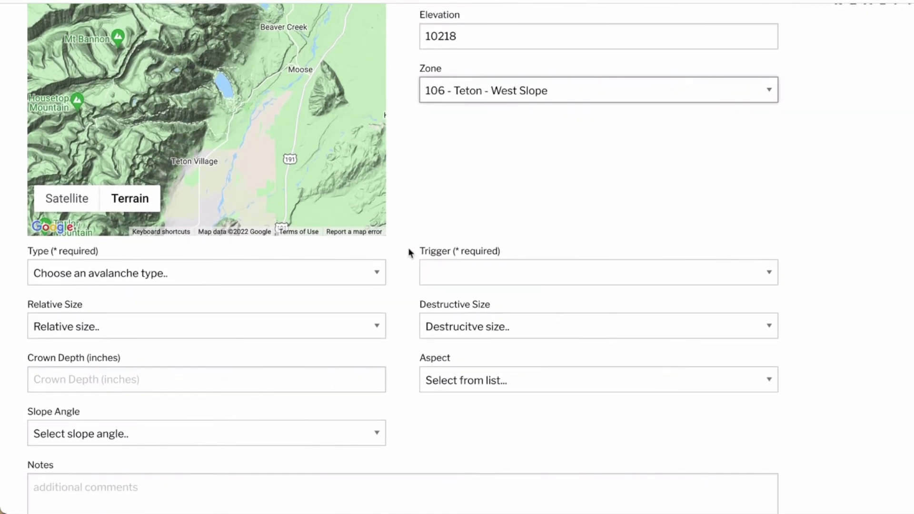
click(376, 277)
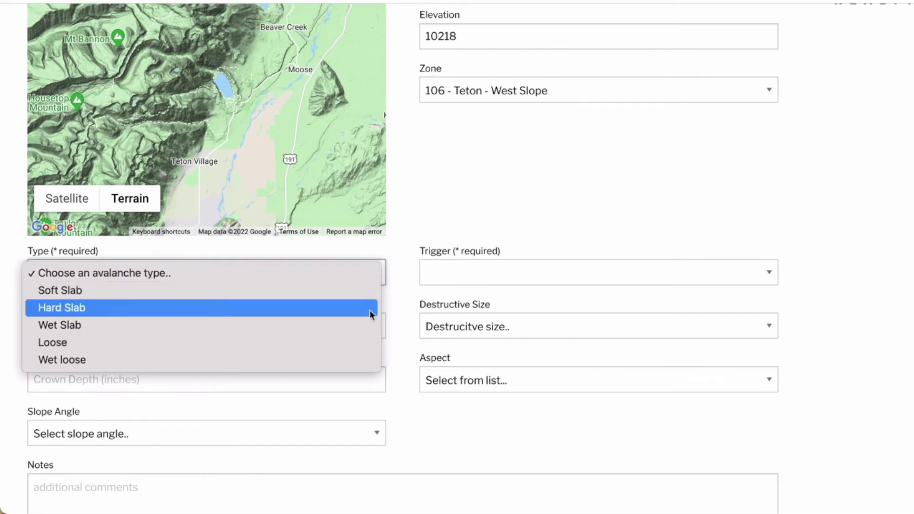
click(411, 322)
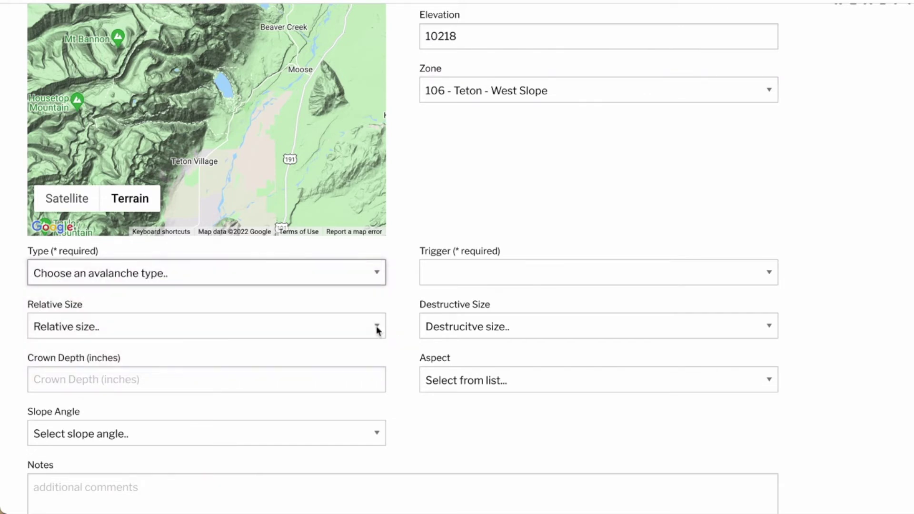
click(377, 328)
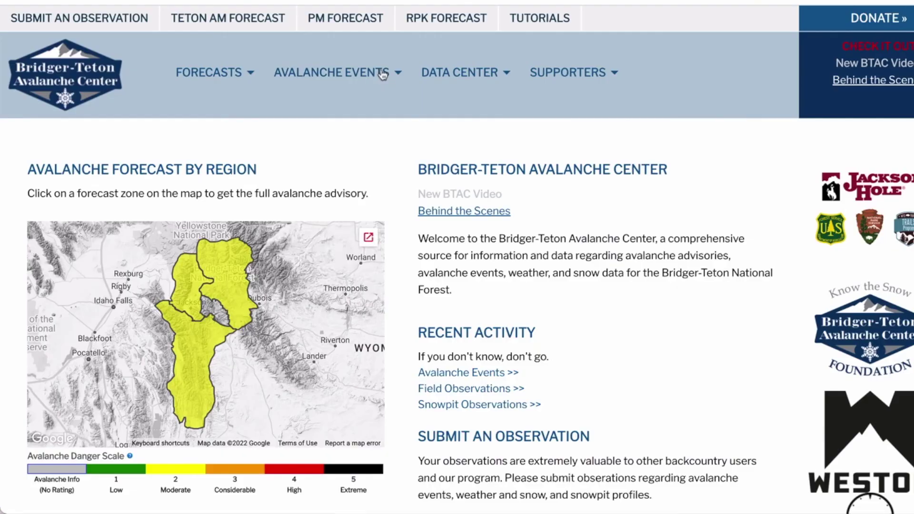
mouse_move(382, 74)
click(309, 108)
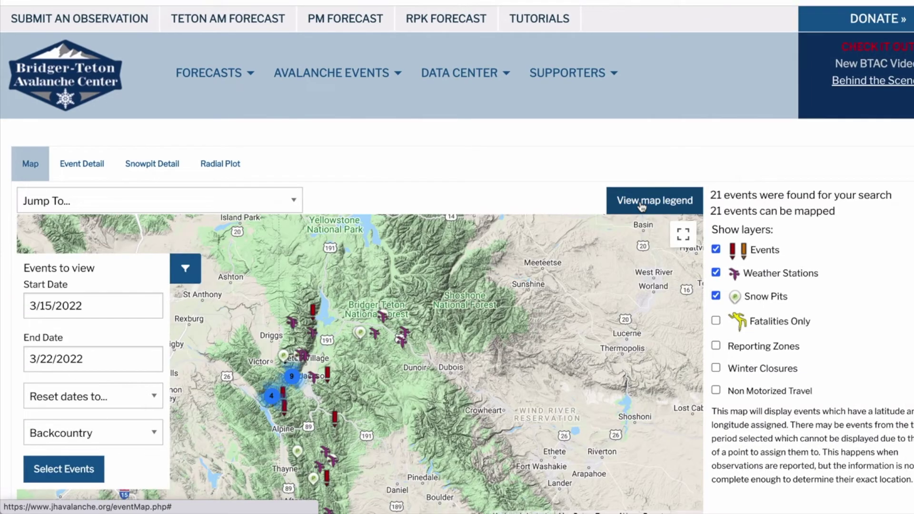
click(641, 203)
scroll(607, 215, down, 8)
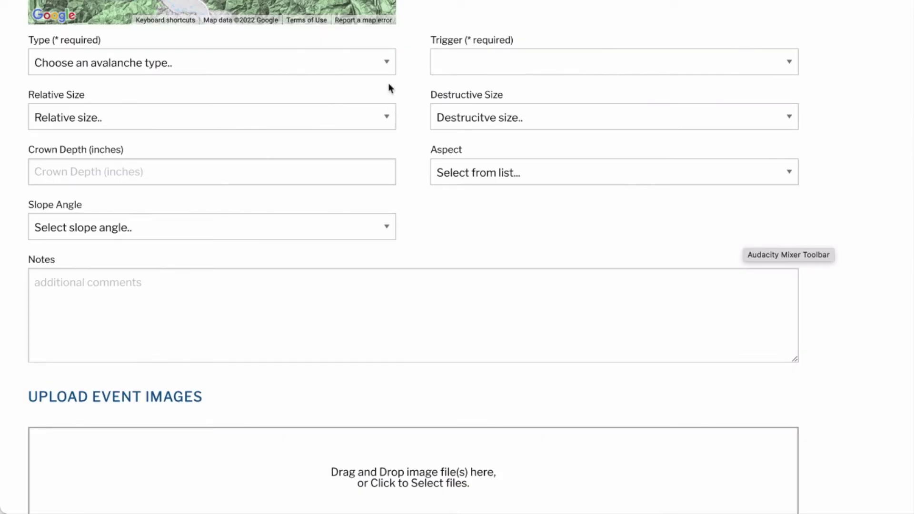
click(385, 67)
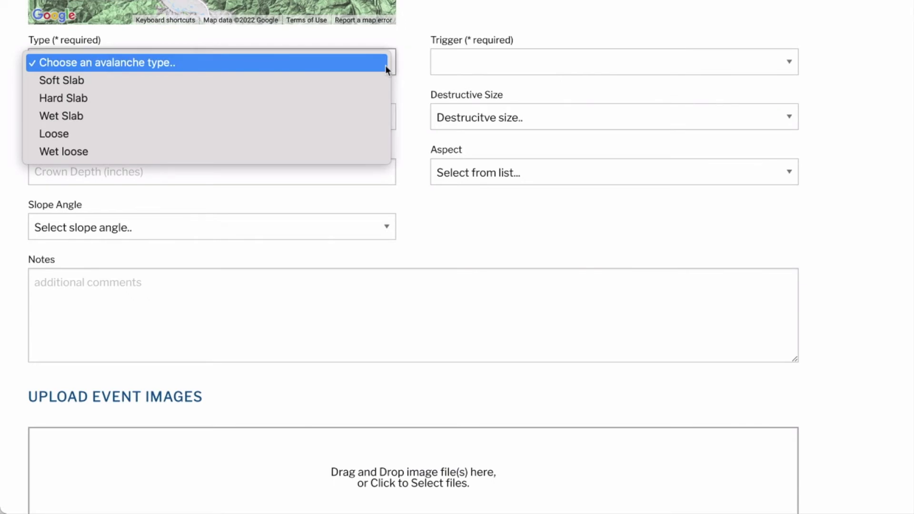
click(685, 62)
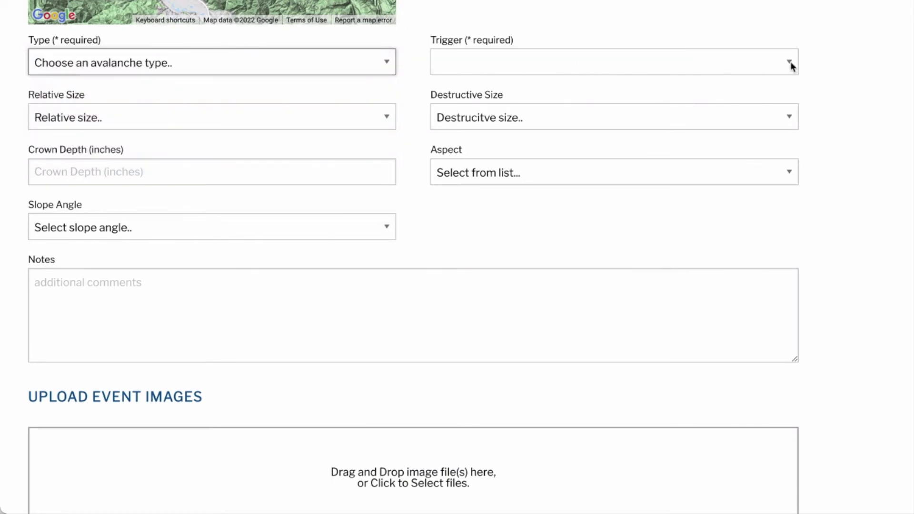
click(790, 61)
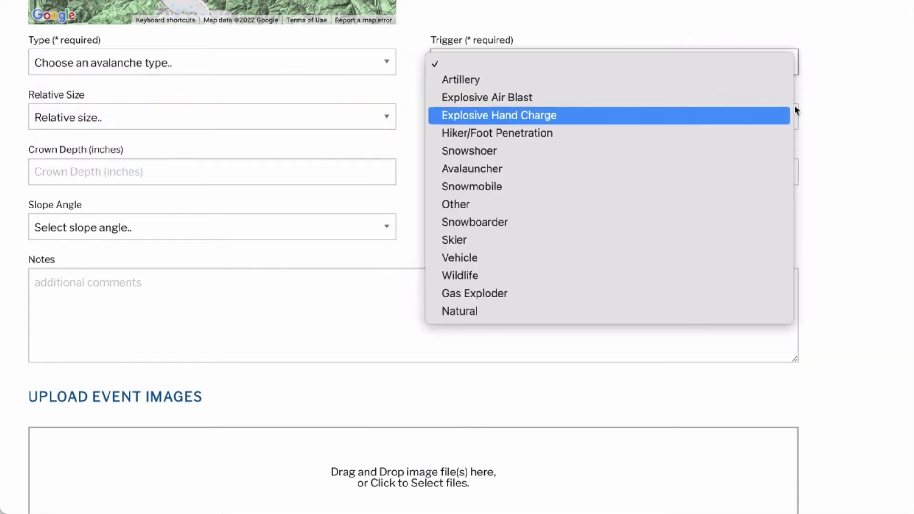
click(848, 96)
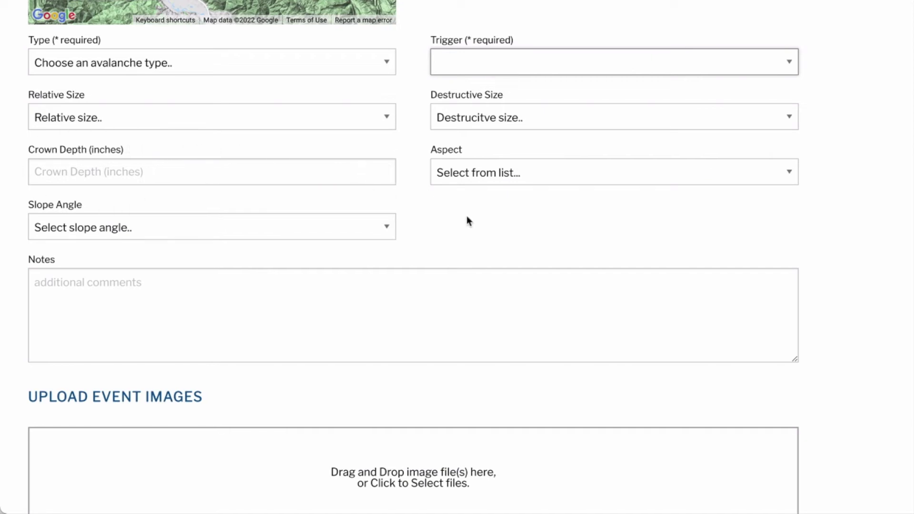
scroll(841, 309, up, 3)
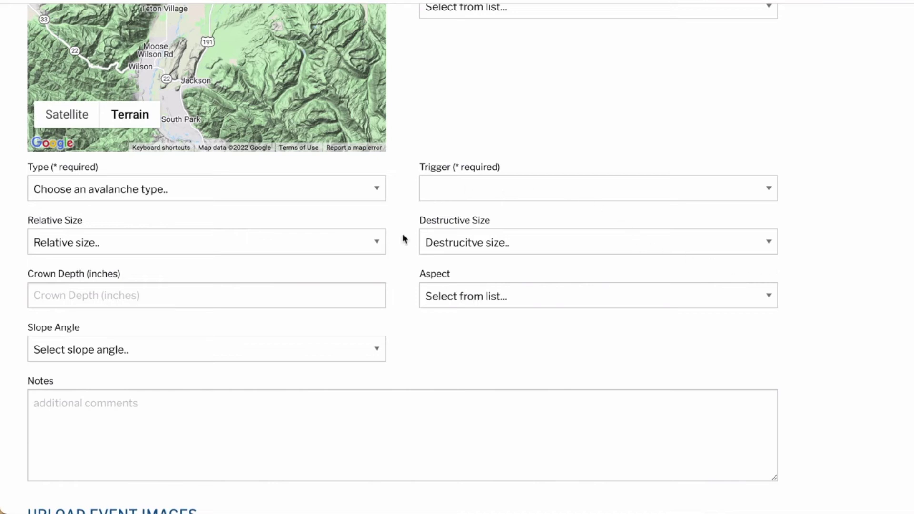
- Review the Destructive Size and Relative Size choices without changing them
click(766, 245)
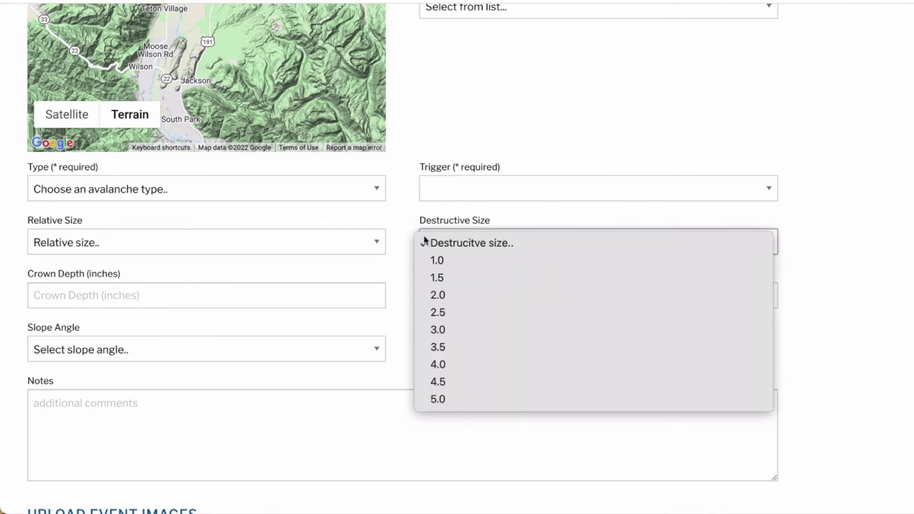
click(365, 248)
click(376, 248)
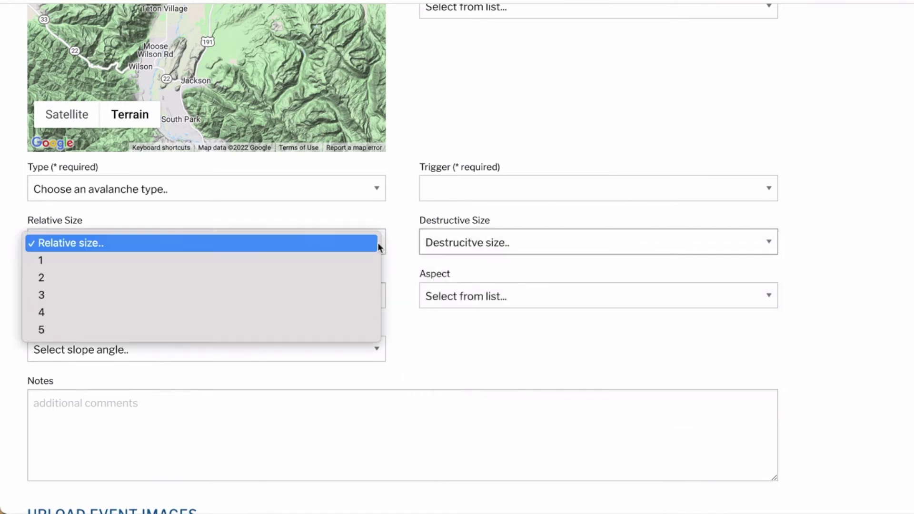
click(395, 235)
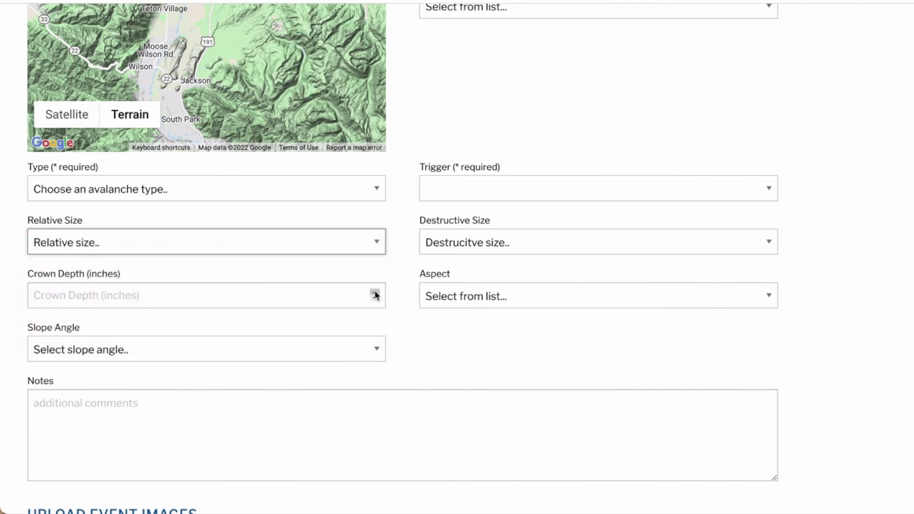
- Raise the Crown Depth to 9 inches
click(375, 293)
click(375, 293)
click(375, 293)
click(375, 293)
click(375, 294)
click(375, 293)
click(375, 293)
click(375, 293)
click(375, 294)
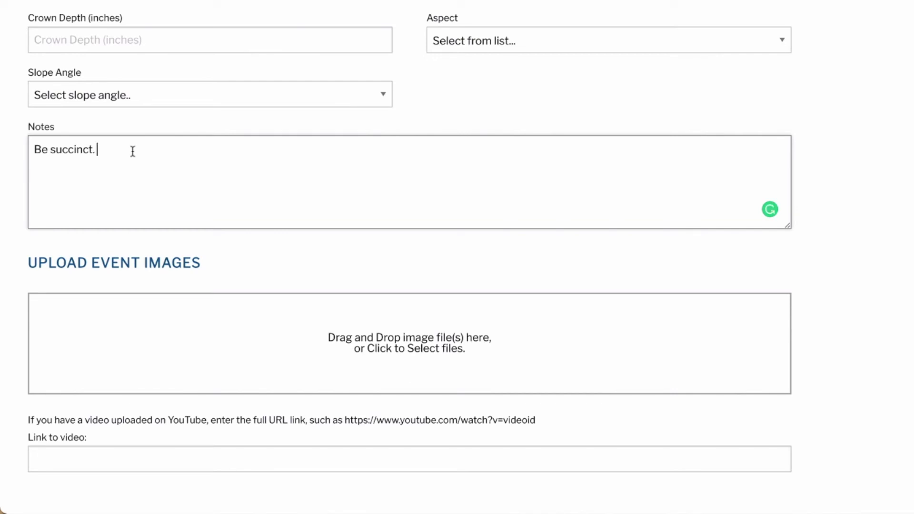
- Append 'Do not share with the public.' to the Notes text
text(Do not share)
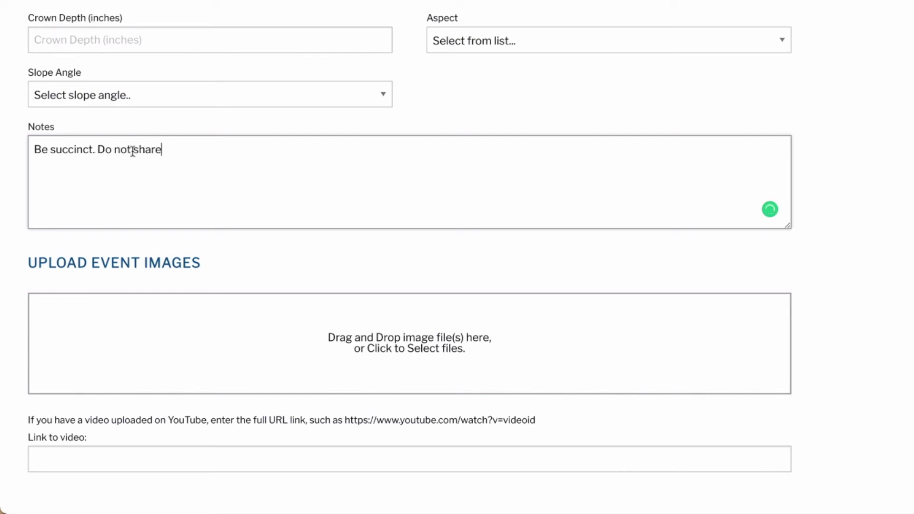
text( with the public.)
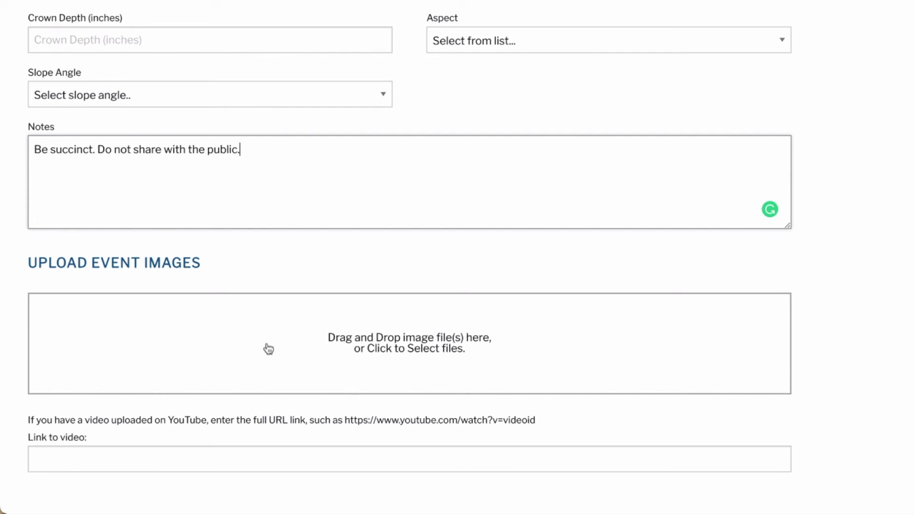
- Submit the observation from the bottom of the form
scroll(268, 349, down, 9)
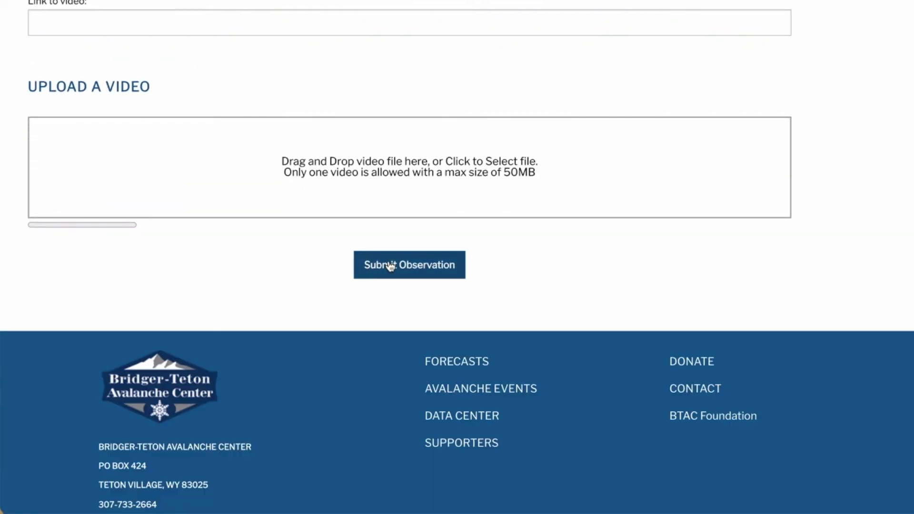
click(389, 264)
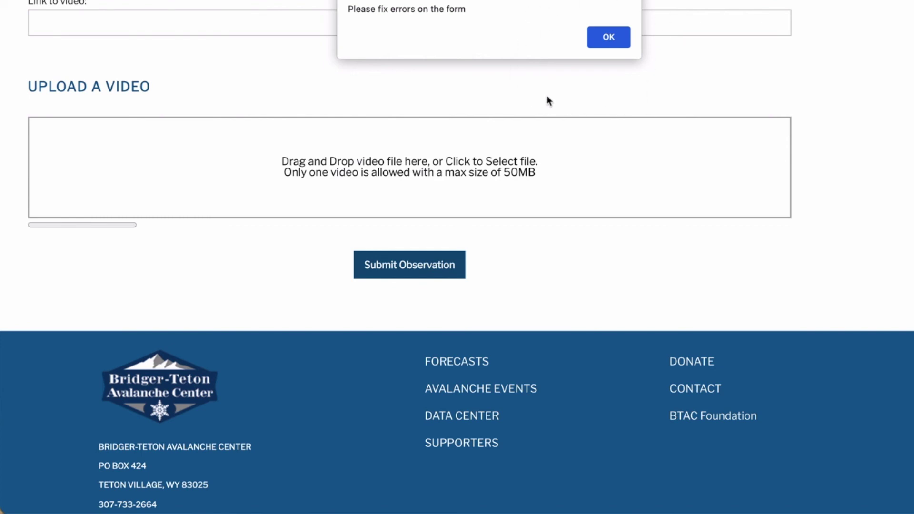
- Dismiss the error alert, enter a partial name in the Email field, and go to Event Map
click(608, 38)
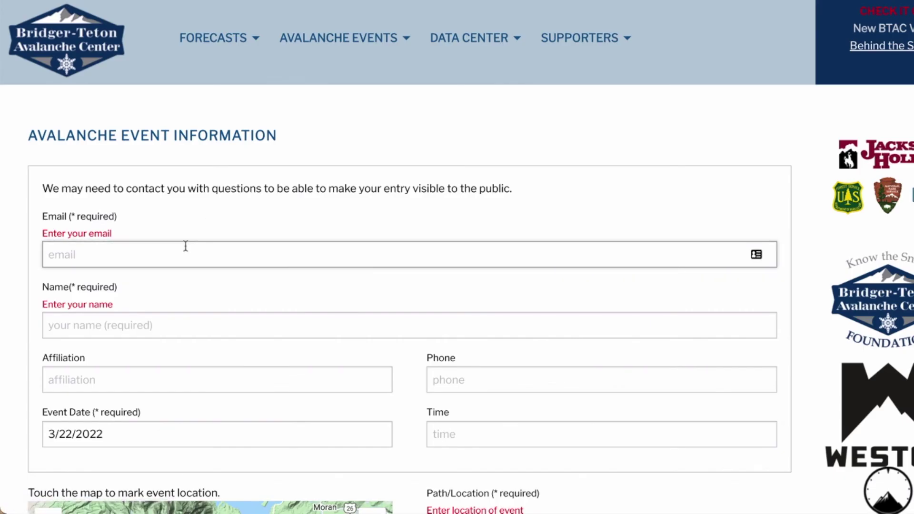
text(Joe)
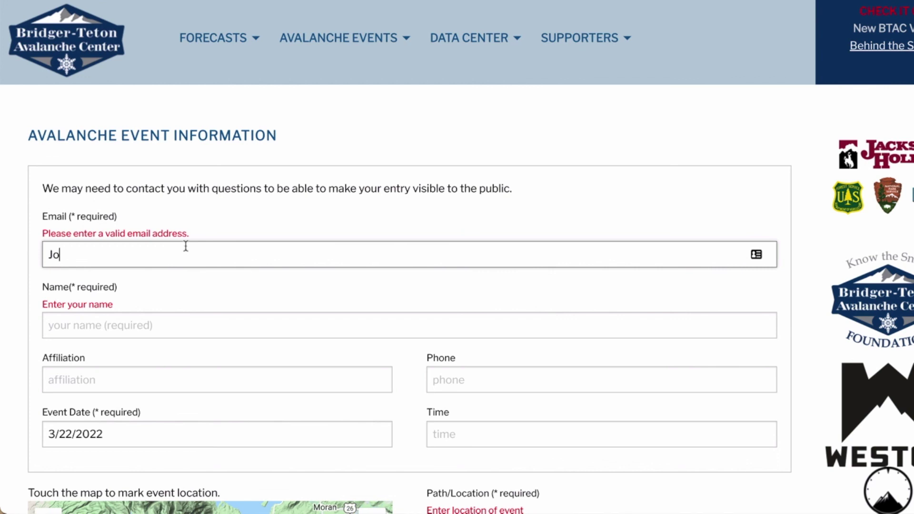
text( Smi)
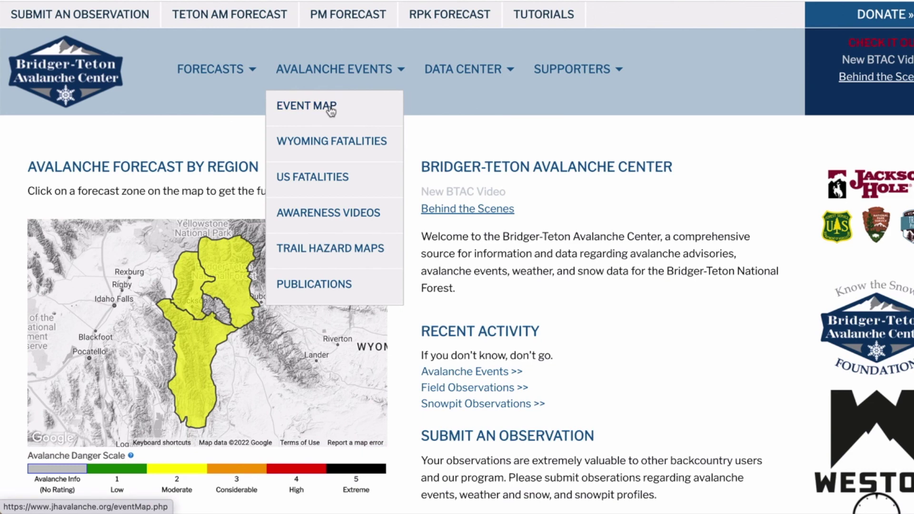
click(331, 110)
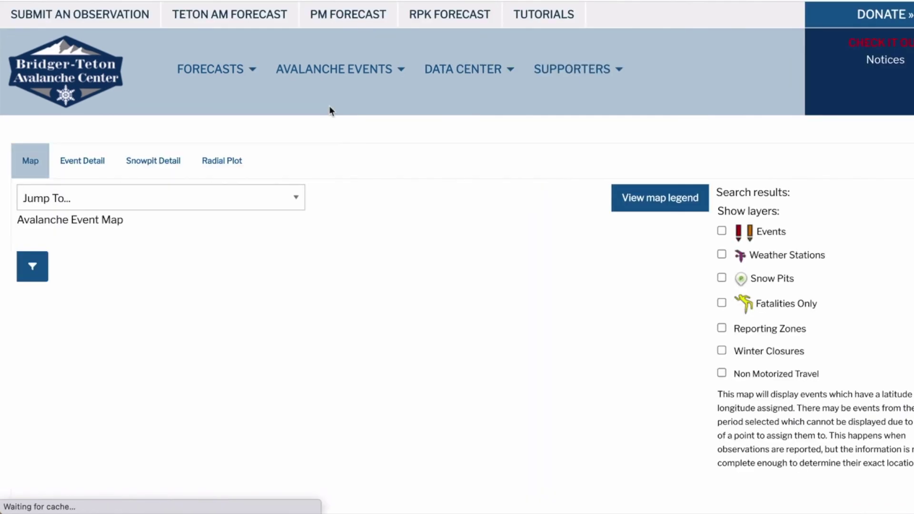